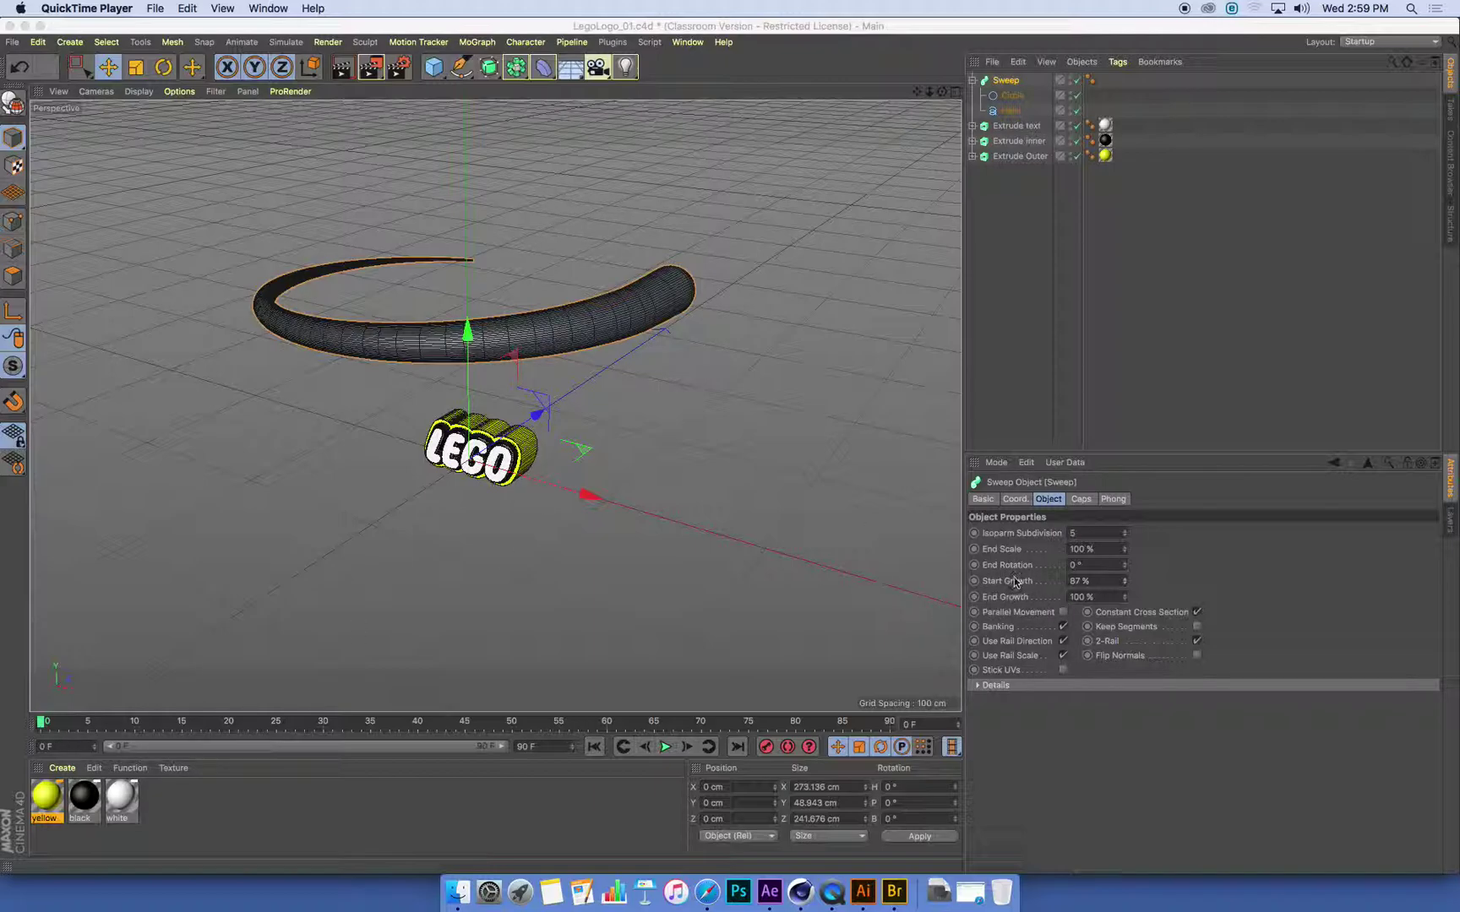
Set the Sweep's End Growth and Start Growth both to 0%, hiding the spiral tube.
left_click(1015, 83)
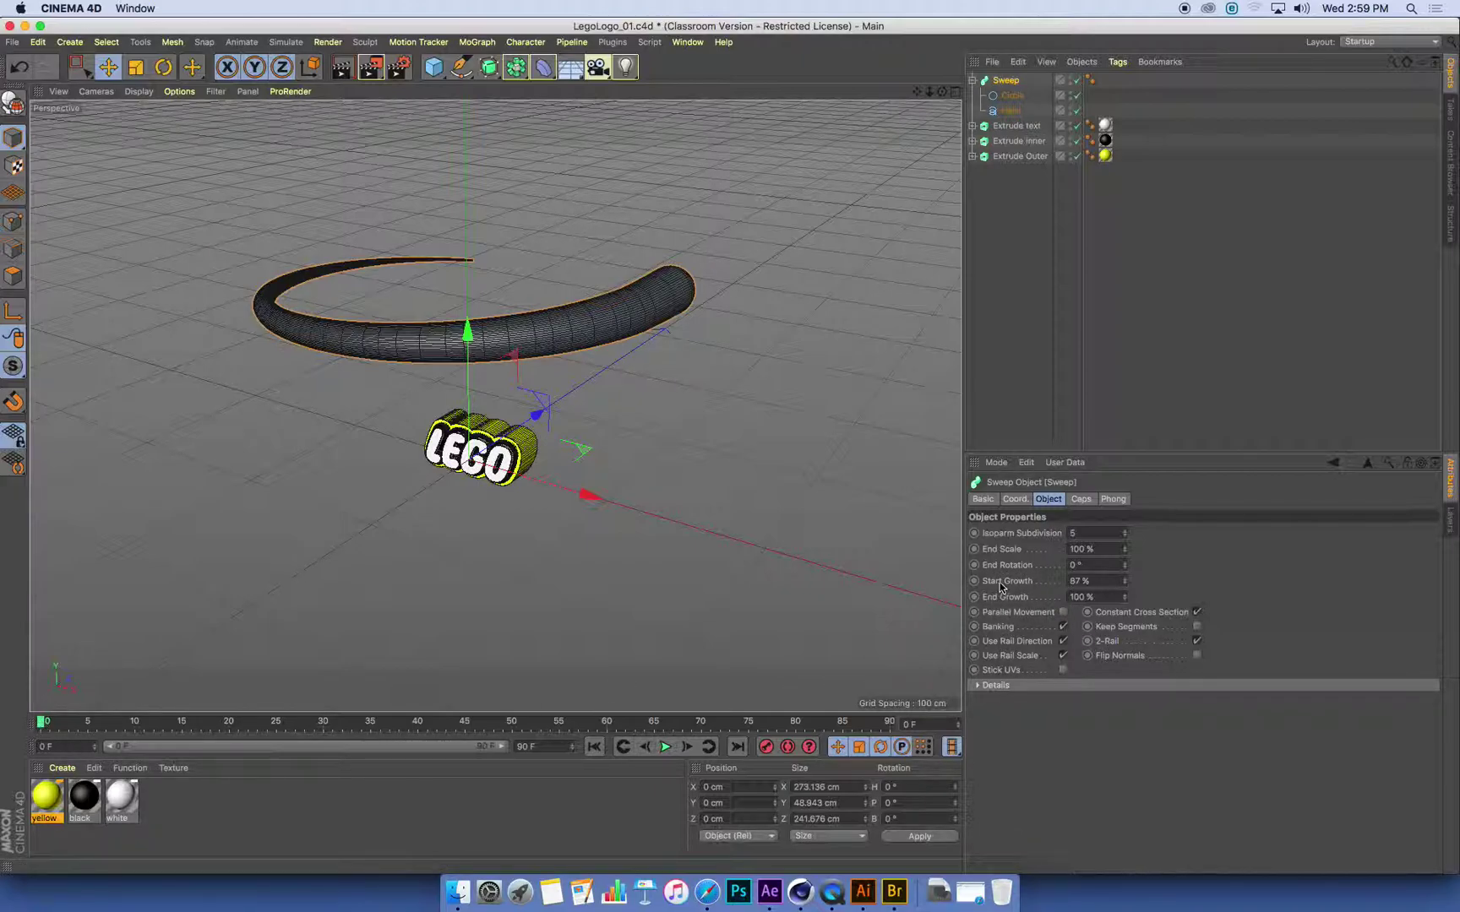
left_click_drag(1123, 598, 1125, 625)
left_click(1124, 578)
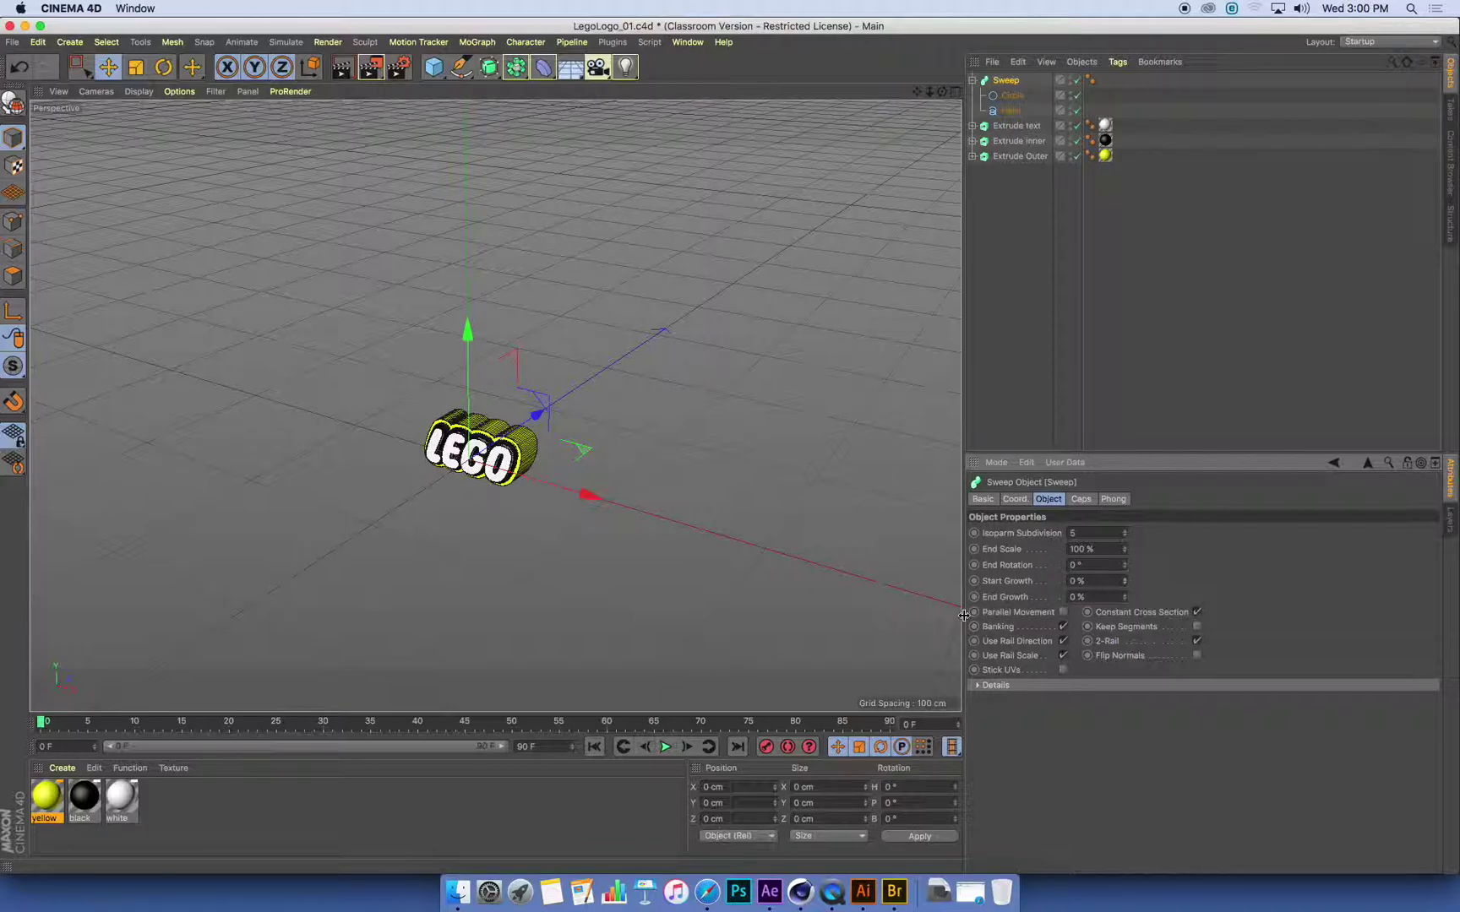
Try out Start Growth on the sweep, then keyframe Start Growth at 0% on frame 0.
left_click_drag(1124, 581, 1127, 595)
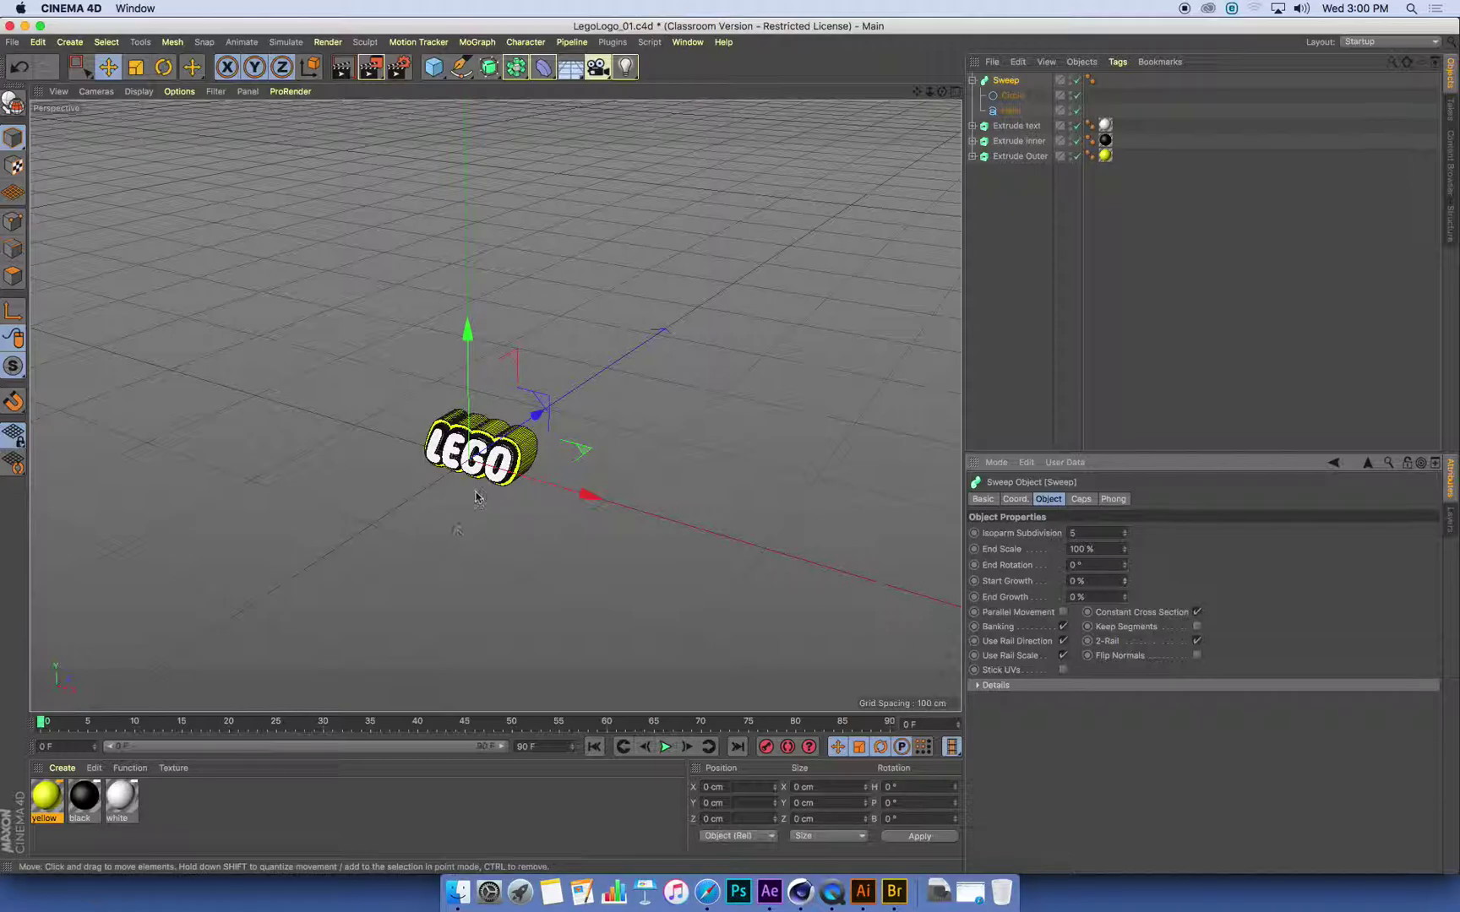
middle_click_drag(457, 533, 436, 561, "alt")
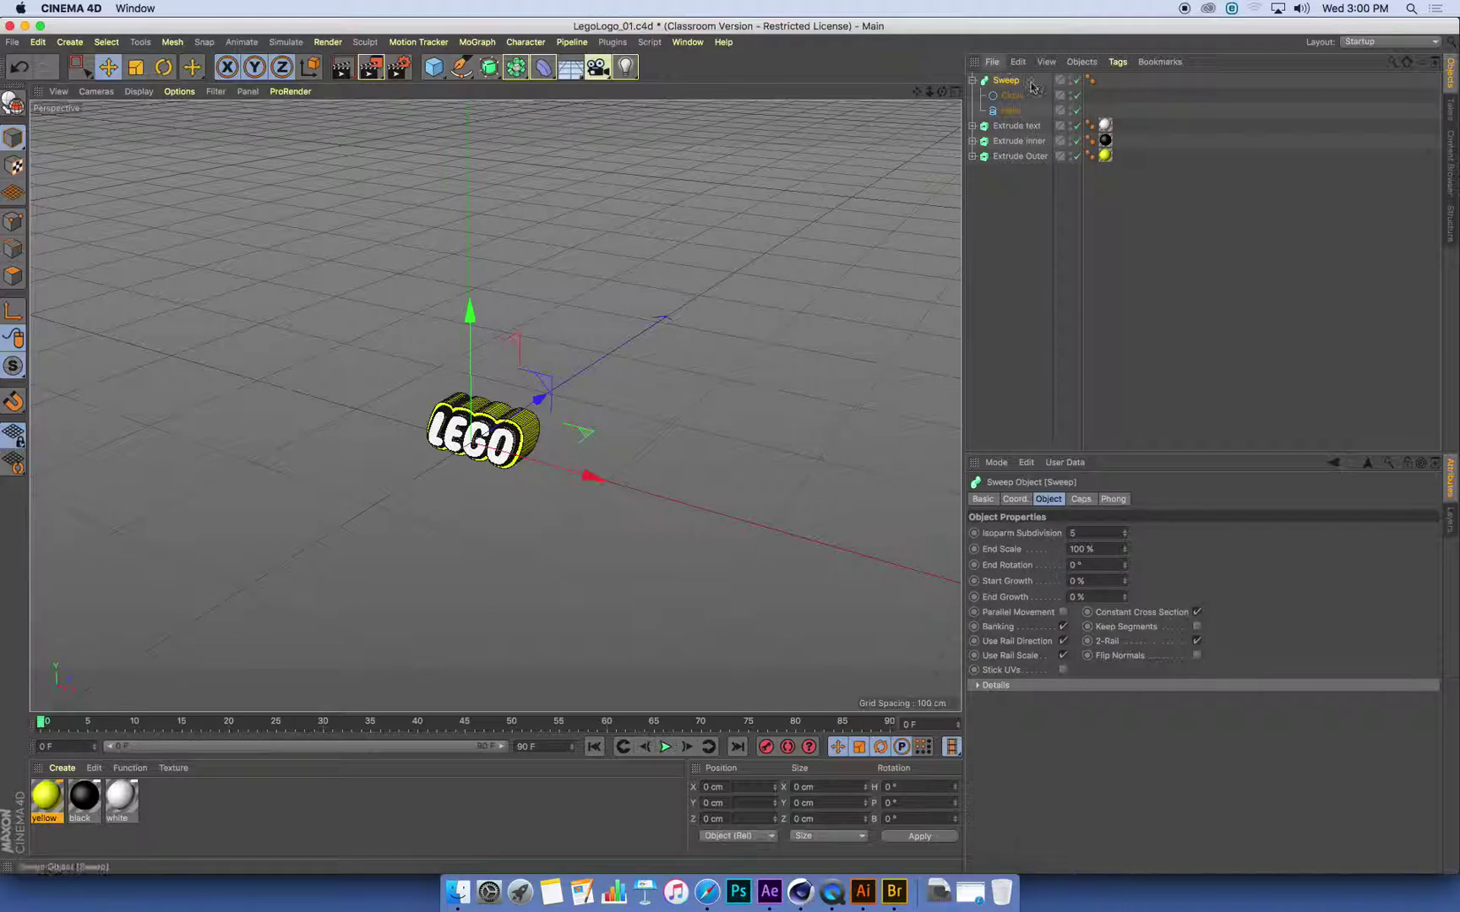
left_click(974, 581)
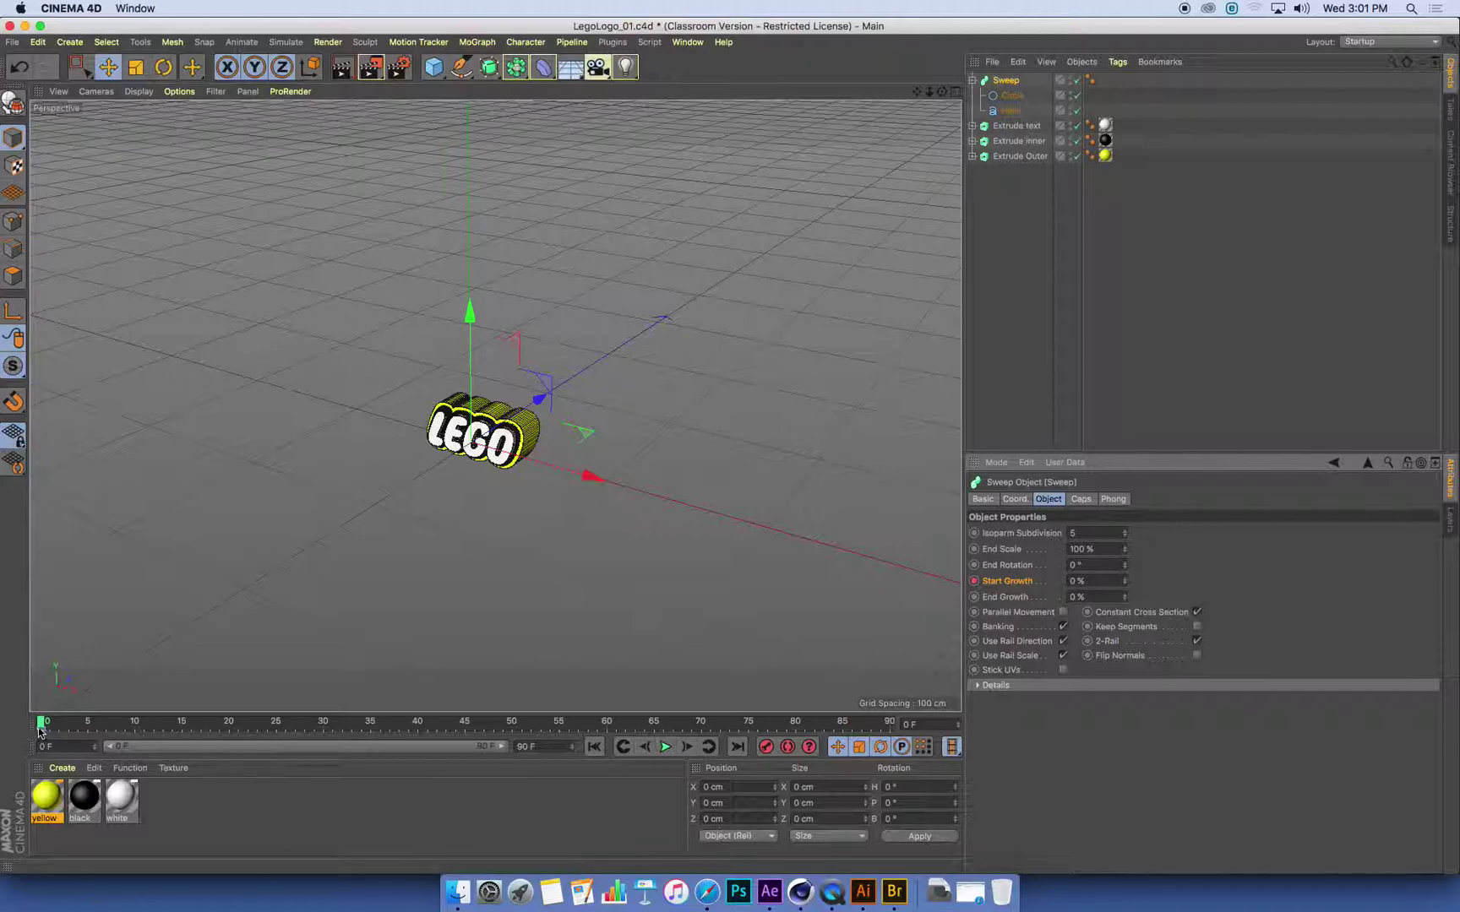
At frame 75, raise Start Growth to 100% and keyframe it.
left_click_drag(41, 724, 748, 734)
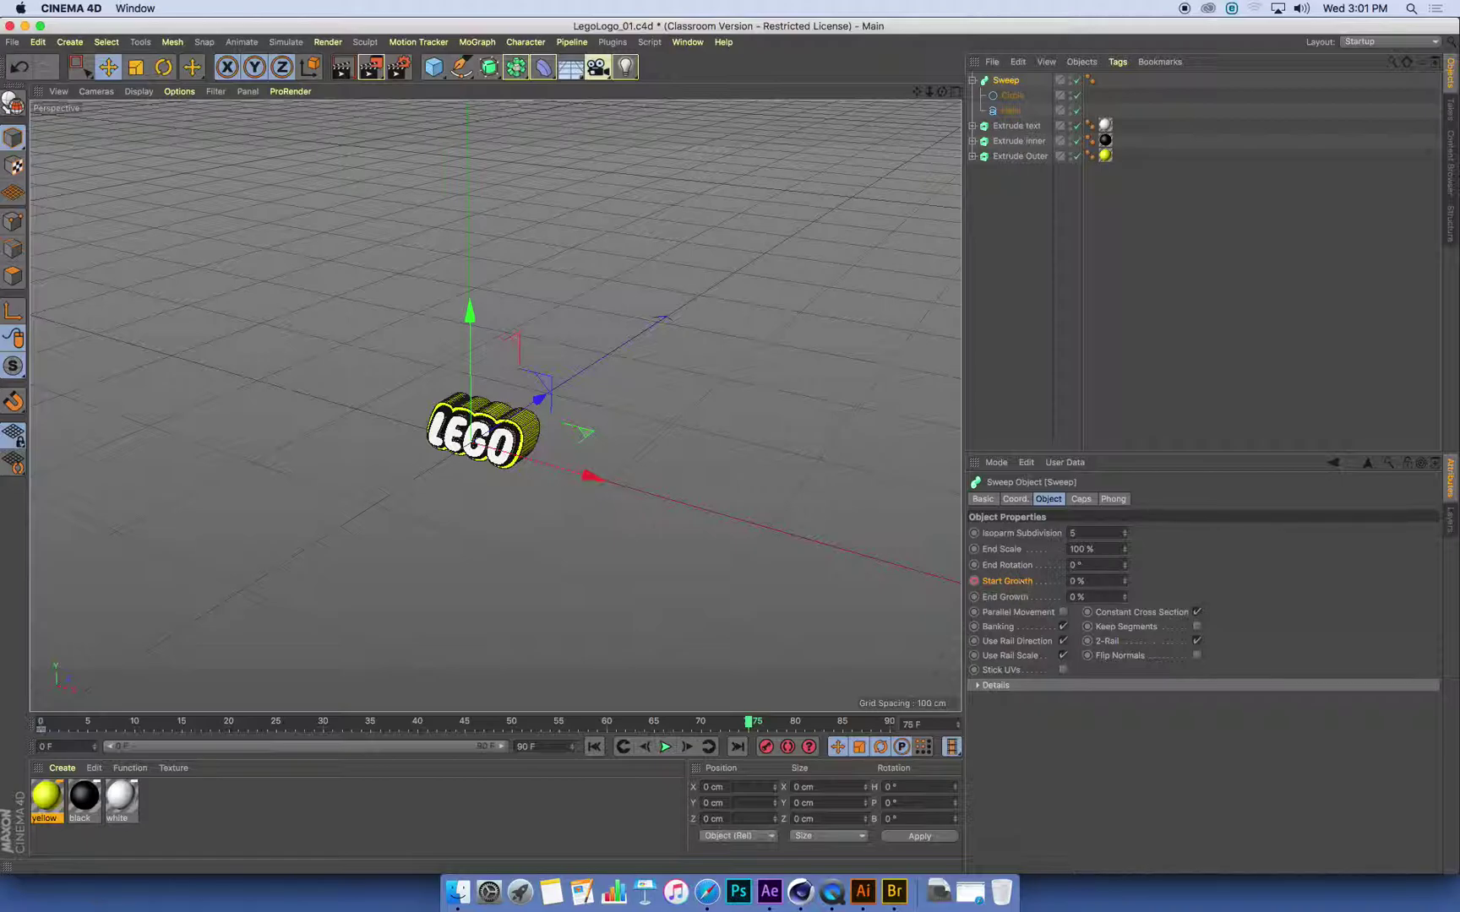
left_click_drag(1126, 588, 1187, 589)
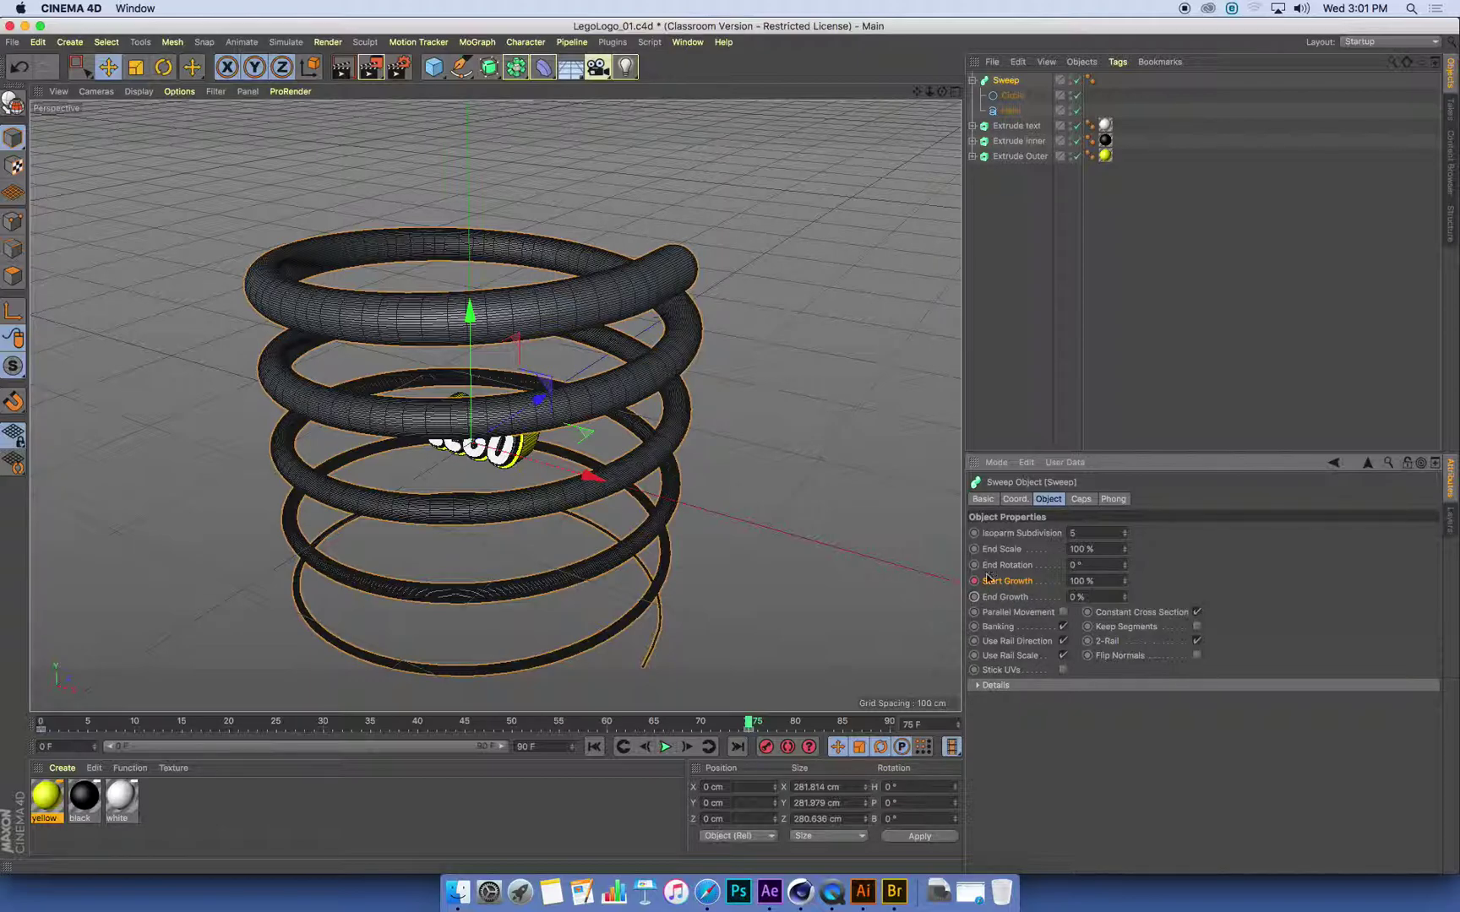
left_click(973, 581)
Scrub the timeline between frames 0 and 75, stopping near frame 15 with Start Growth at 10.4%.
left_click(42, 723)
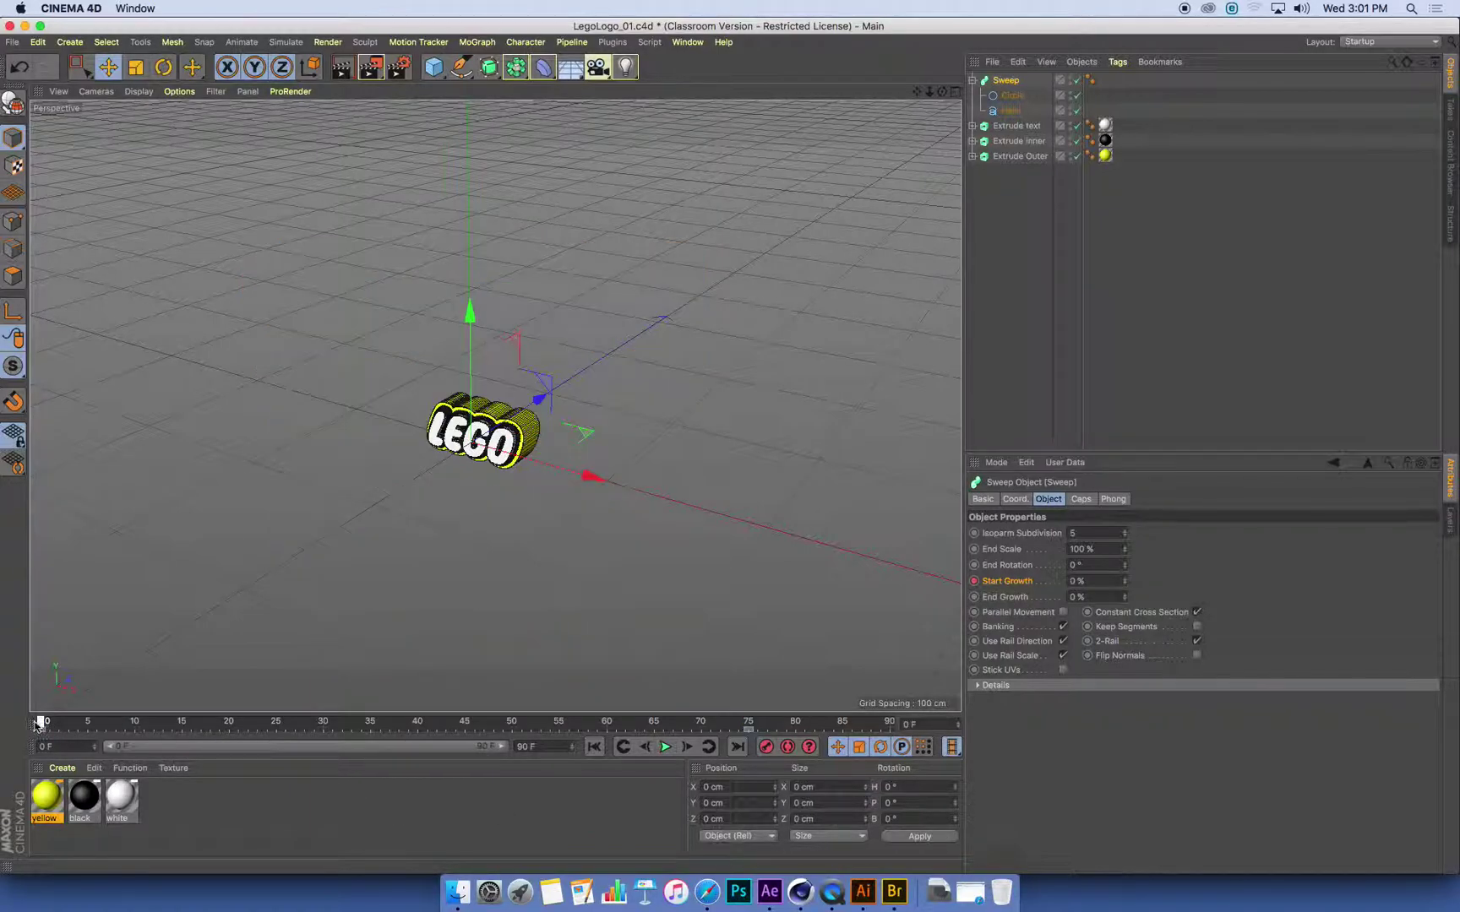
left_click_drag(38, 724, 304, 725)
left_click(42, 723)
left_click_drag(42, 723, 181, 725)
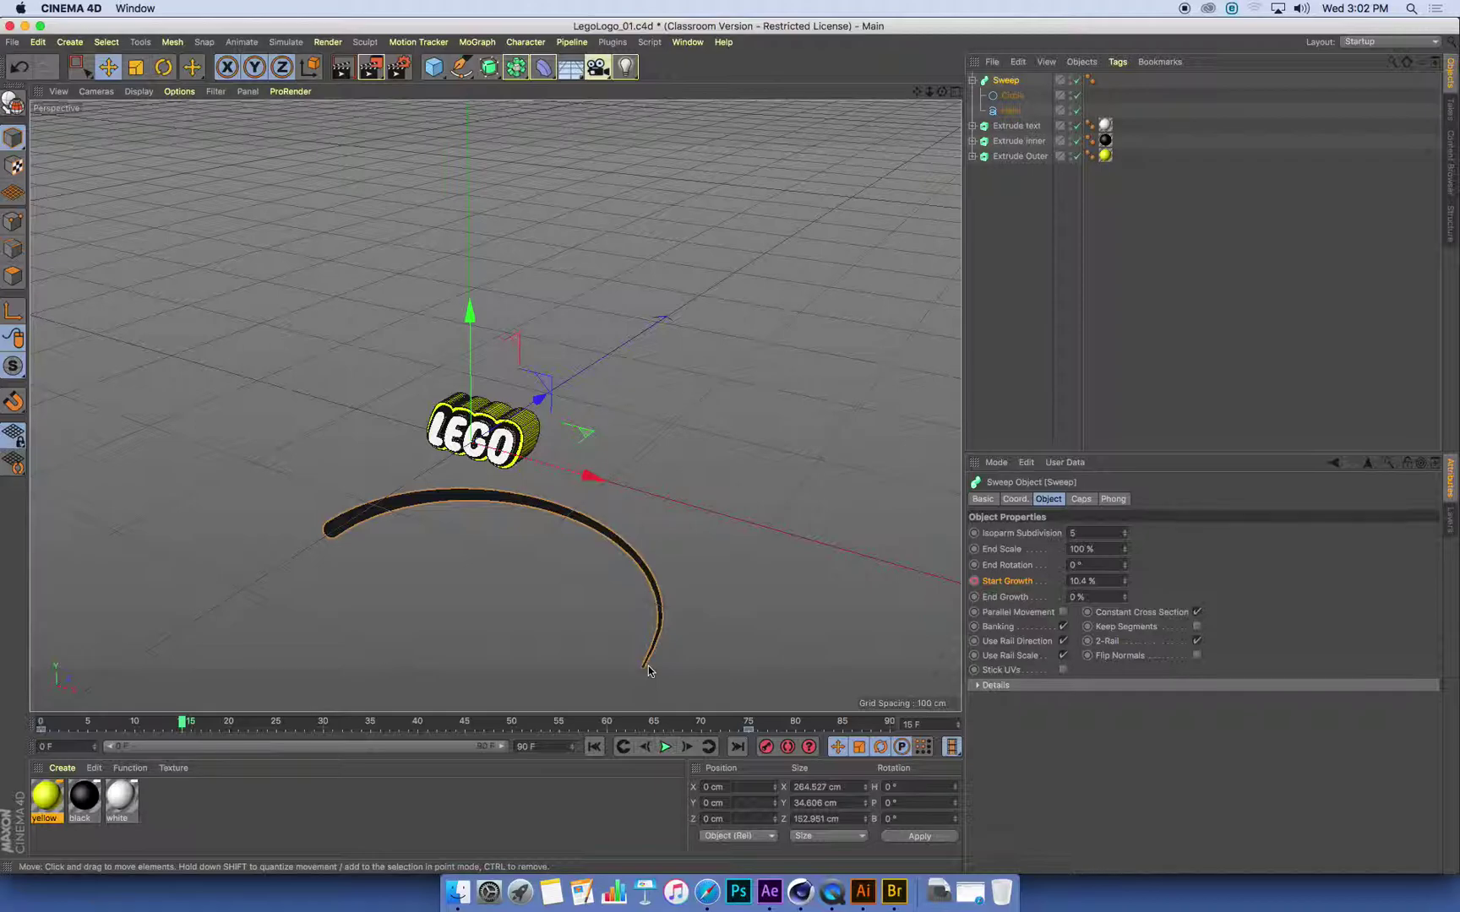
left_click_drag(182, 723, 24, 714)
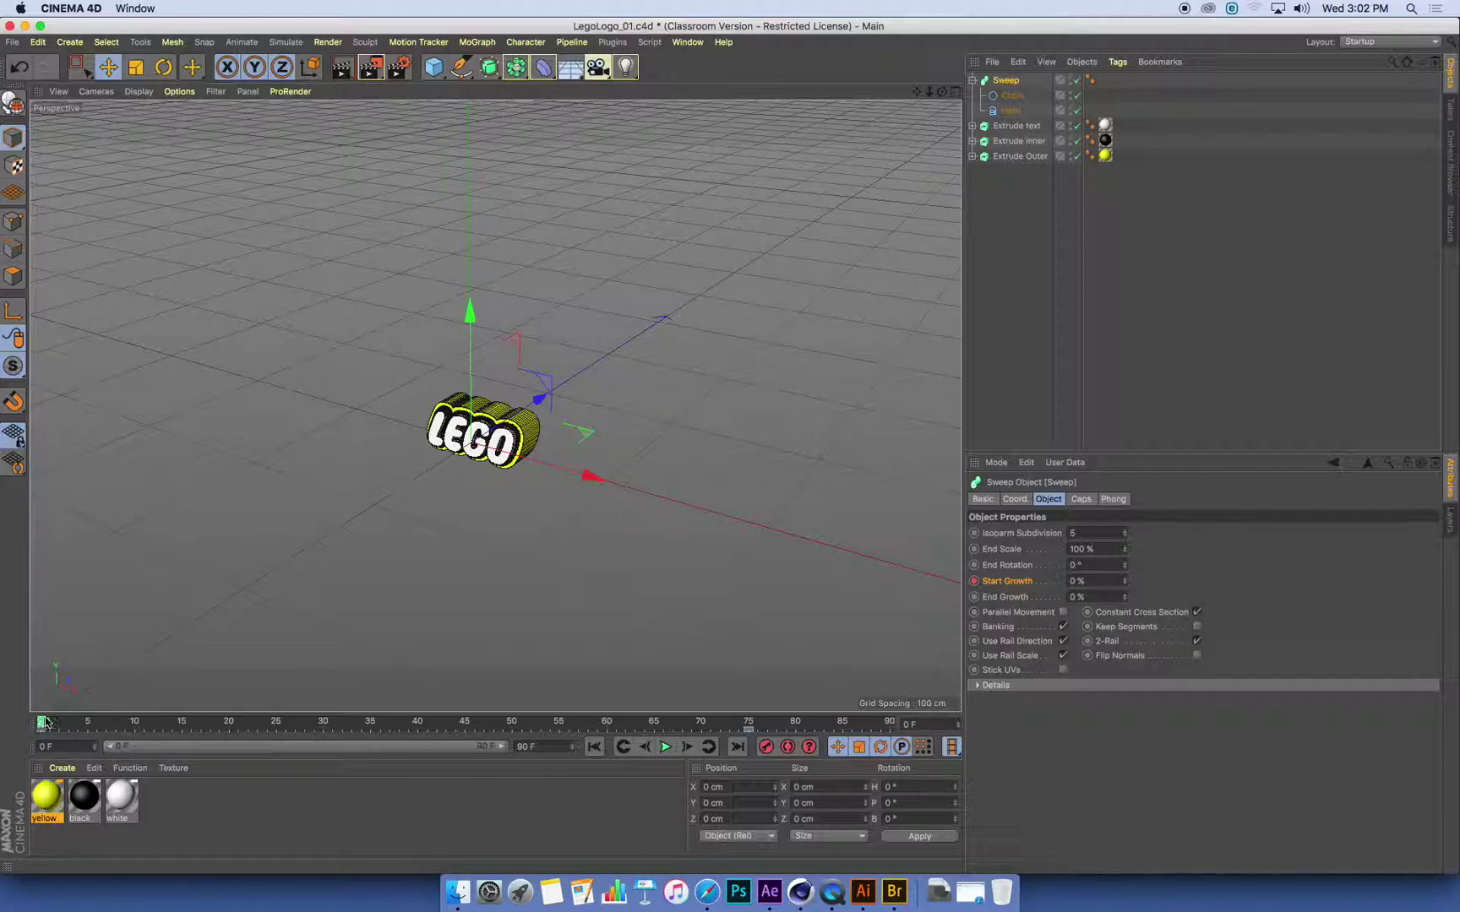
left_click_drag(44, 723, 182, 723)
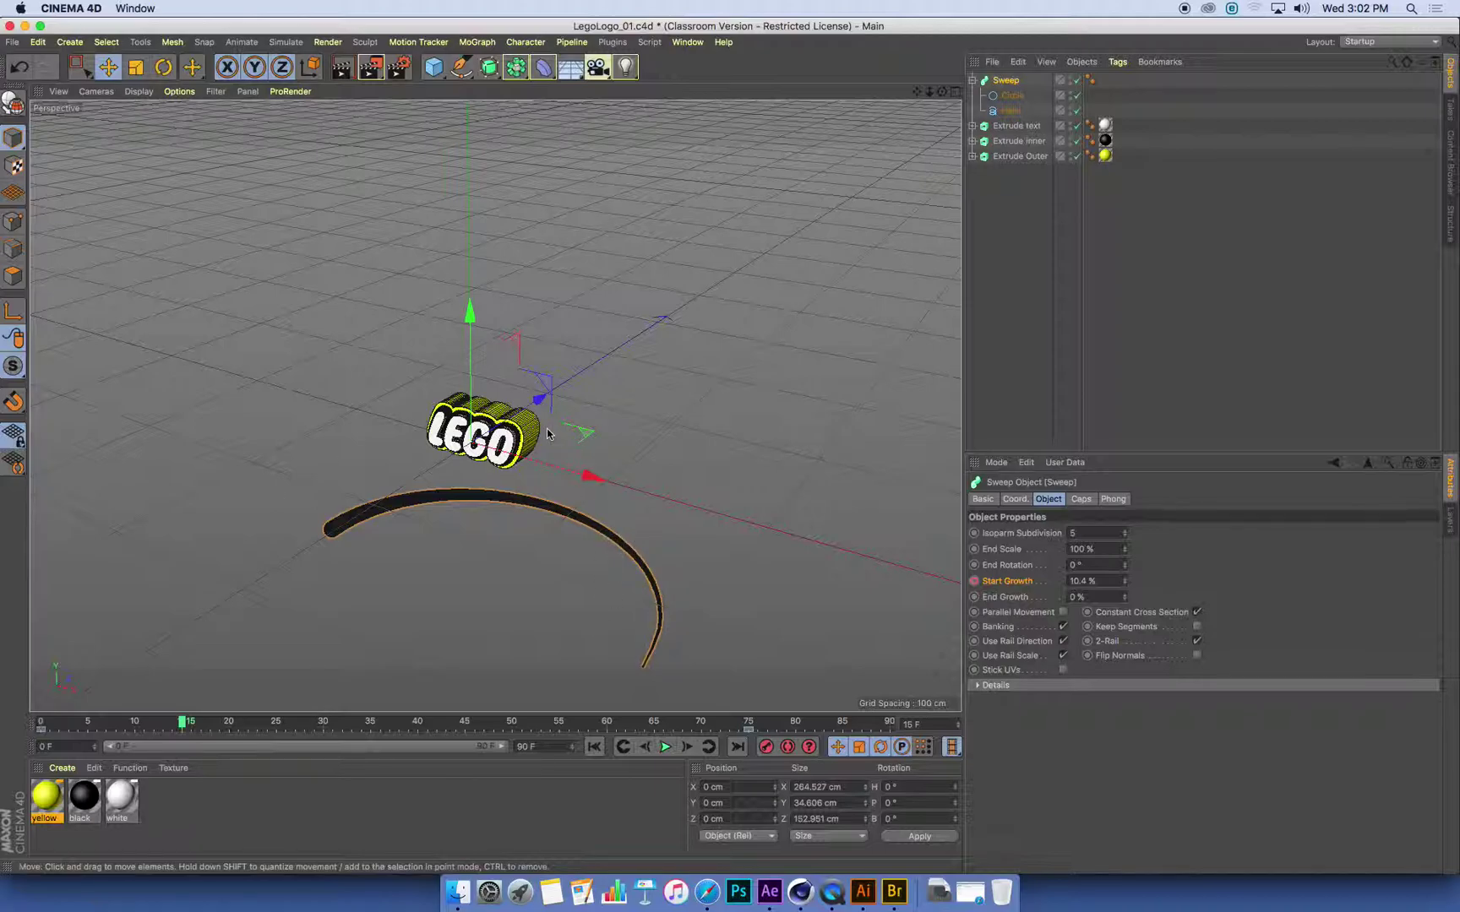
mouse_move(185, 725)
left_mouse_down()
mouse_move(162, 725)
mouse_move(183, 725)
left_mouse_up()
Keyframe End Growth at 0% on frame 15, then play back the growth up to frame 75.
left_click(973, 597)
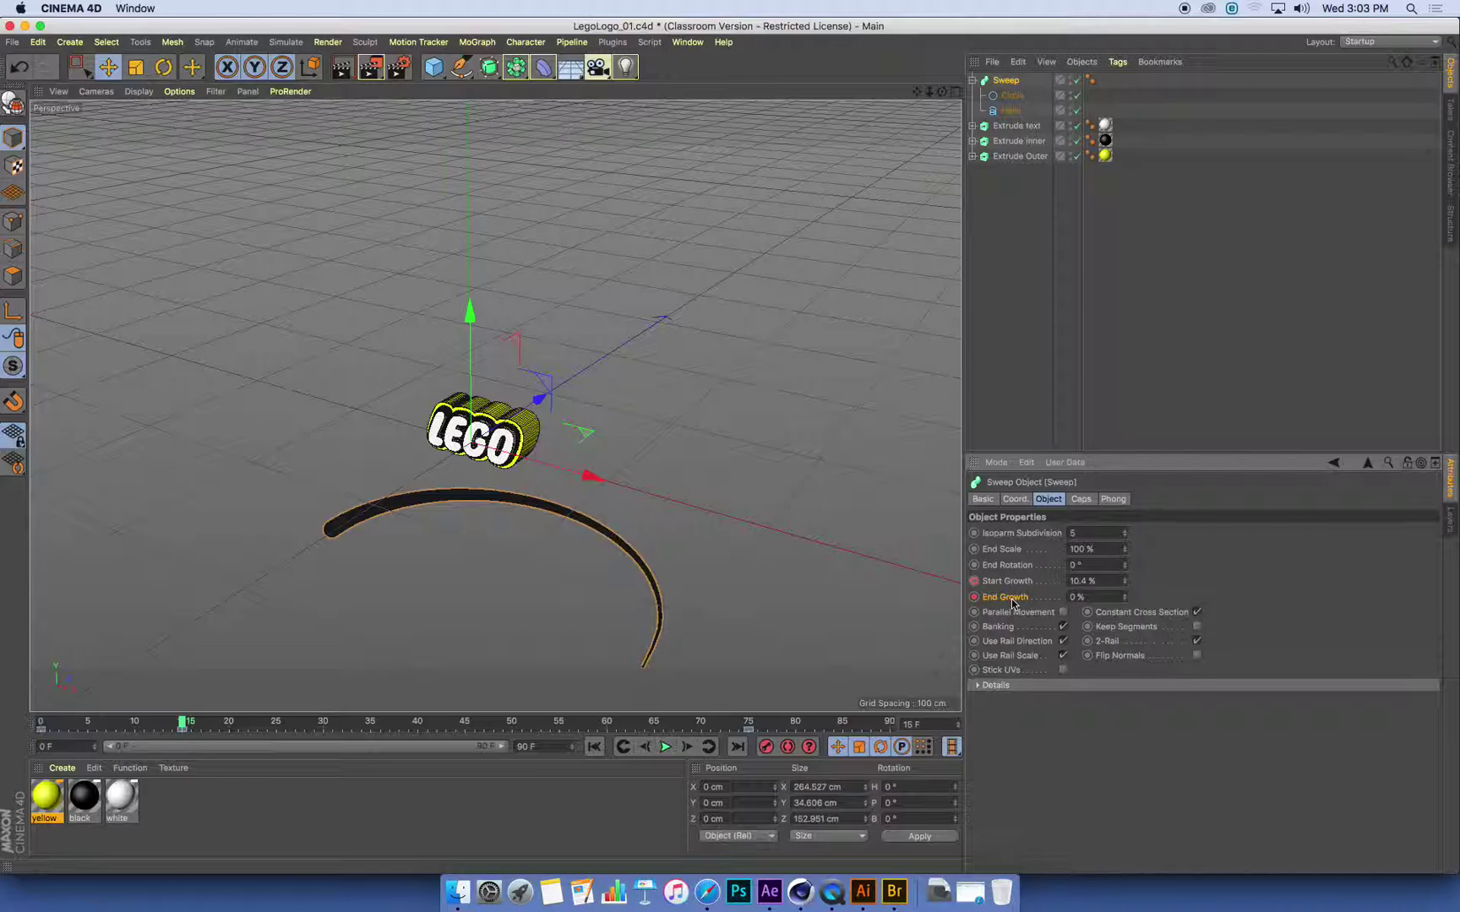
left_click(40, 724)
mouse_move(41, 724)
left_mouse_down()
mouse_move(180, 724)
mouse_move(40, 724)
left_mouse_up()
key("g")
key("g")
key("g")
key("g")
key("g")
key("g")
key("g")
key("g")
key("g")
key("g")
key("g")
key("g")
key("g")
key("g")
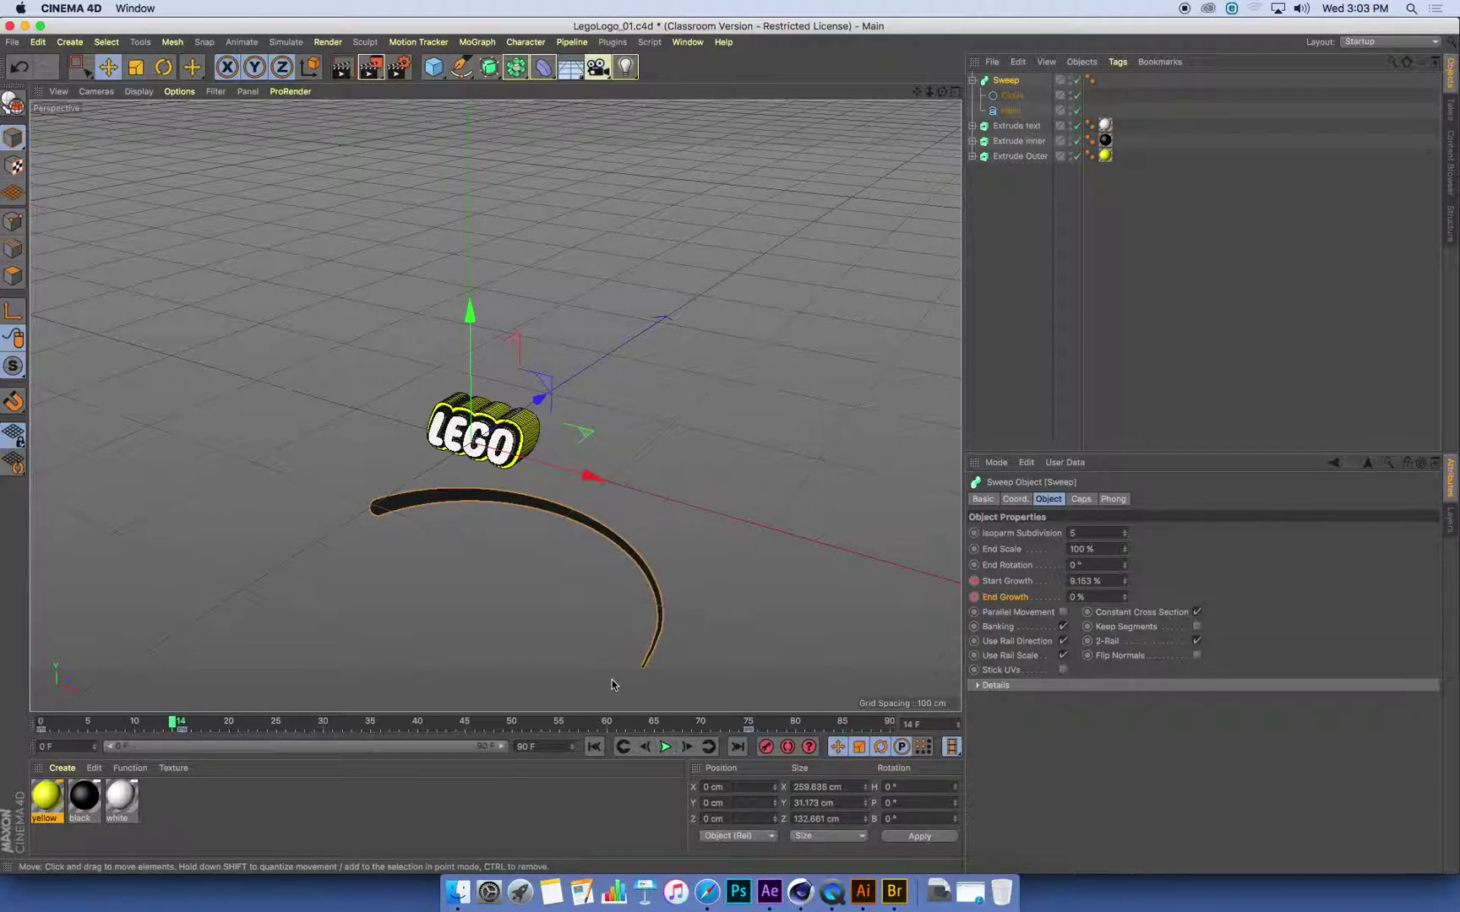
left_click(746, 725)
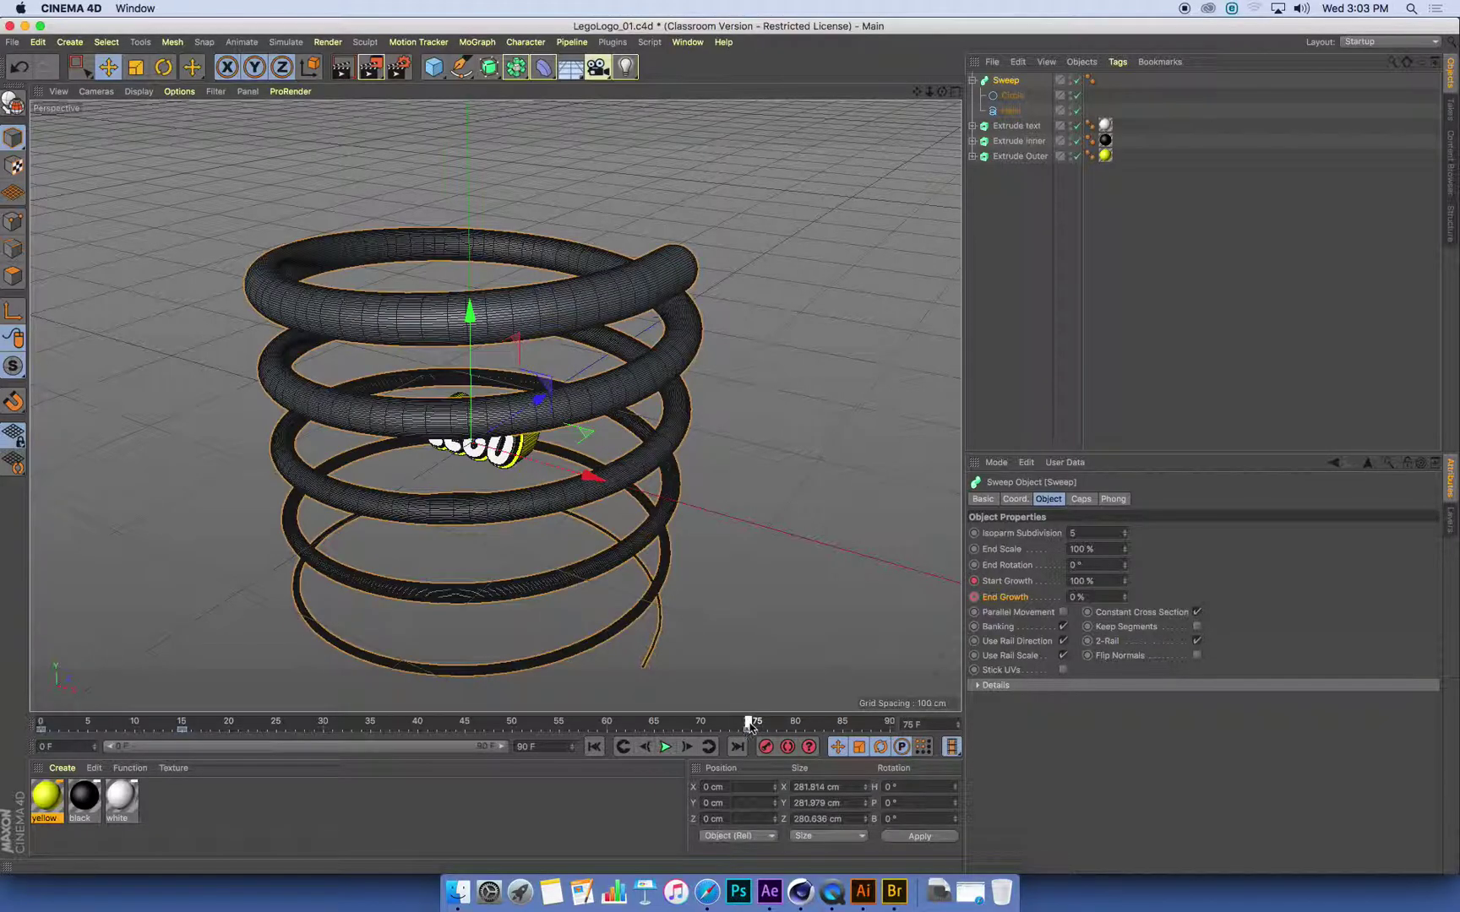
mouse_move(748, 726)
left_mouse_down()
mouse_move(878, 725)
mouse_move(647, 724)
mouse_move(745, 731)
left_mouse_up()
At frame 90, keyframe End Growth at 100% and scrub to preview the tube travelling.
left_click_drag(749, 727, 906, 731)
left_click_drag(1124, 597, 1200, 597)
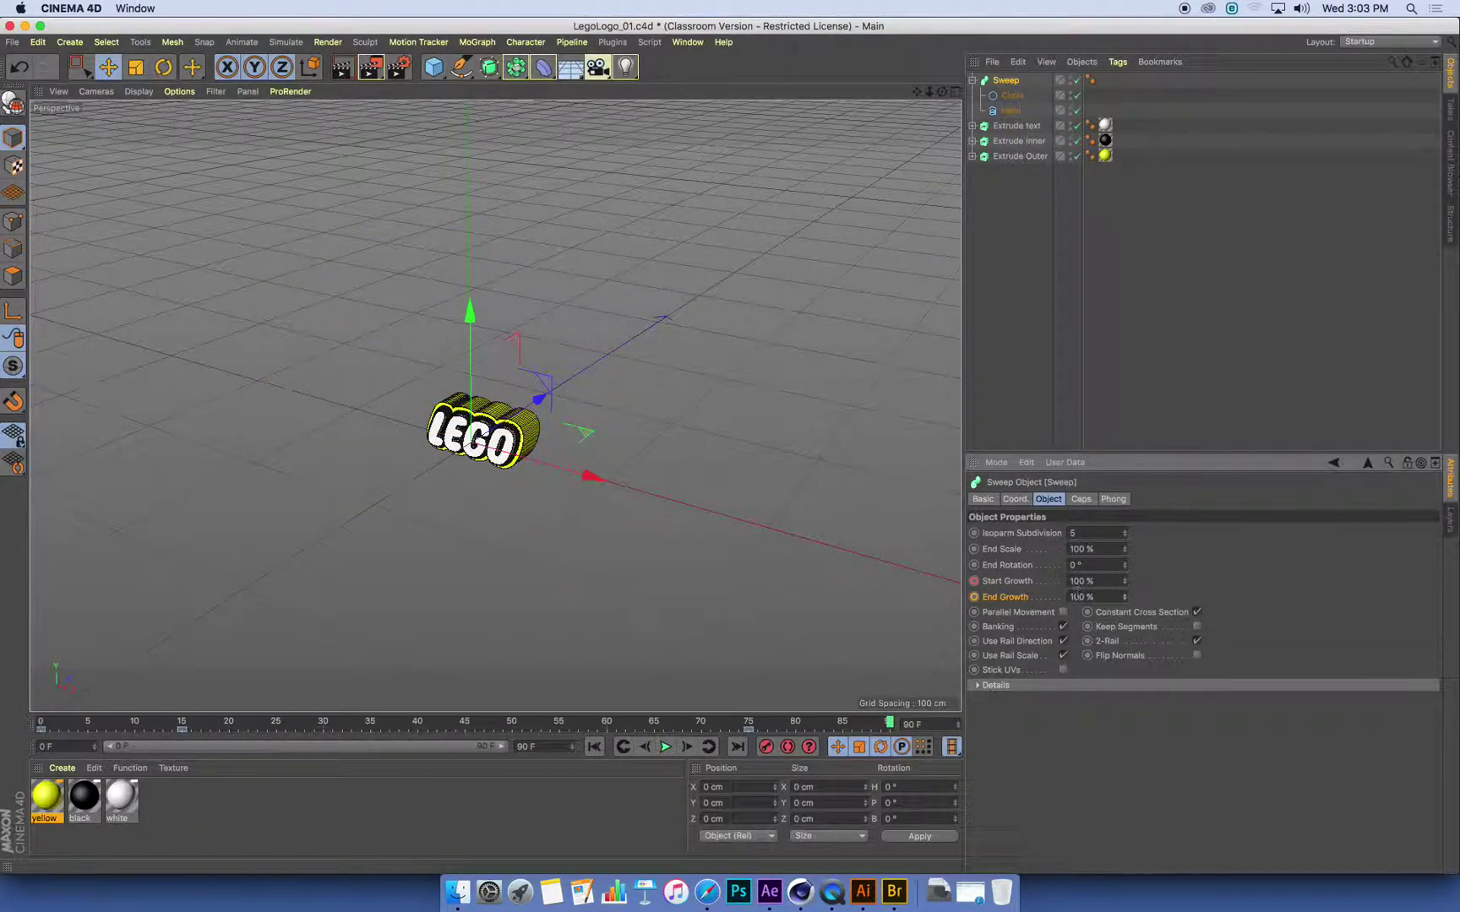
left_click(974, 597, "ctrl")
left_click_drag(139, 730, 265, 723)
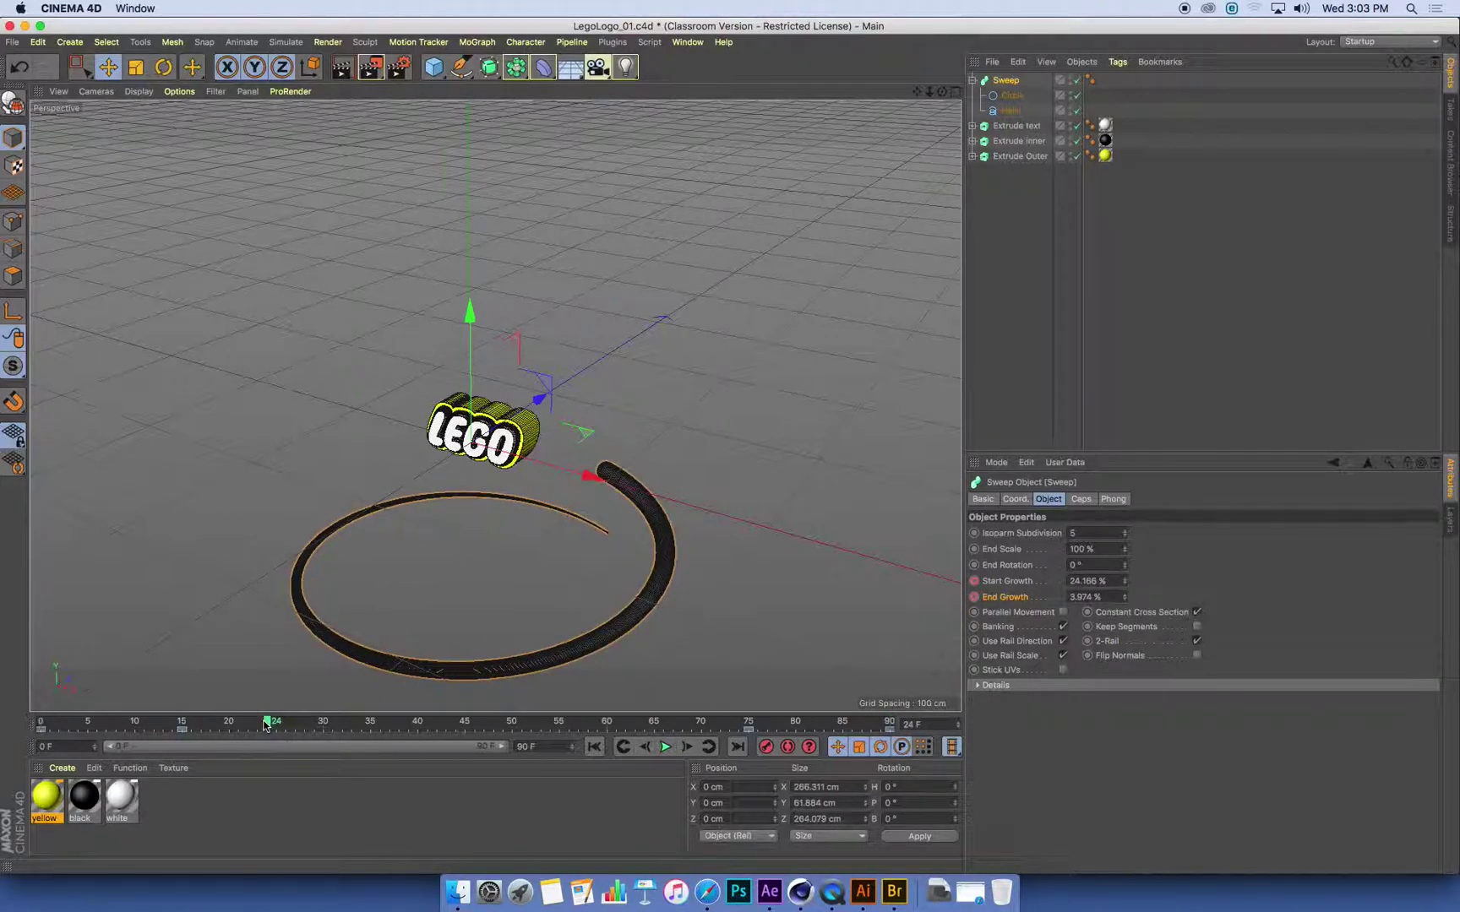